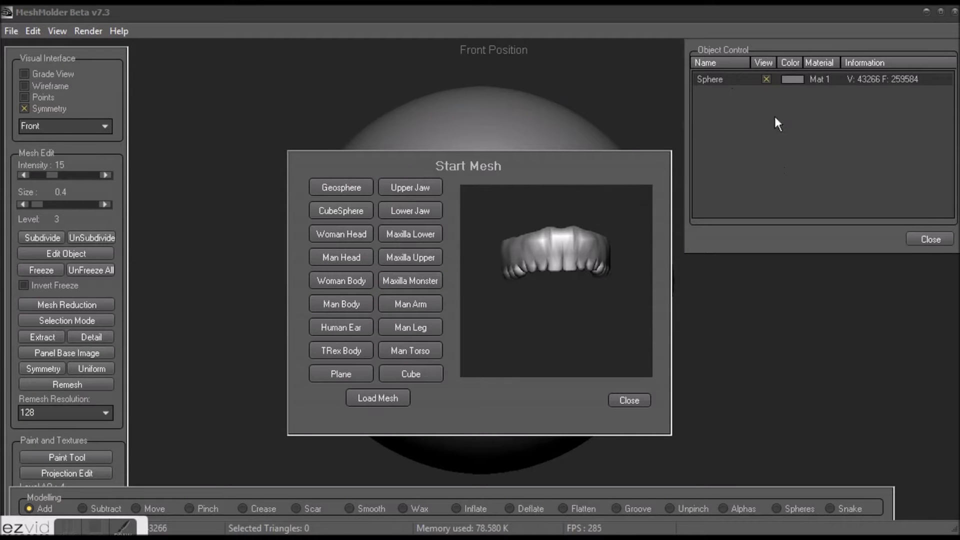
# Load alce14.met from disk as the new principal mesh, replacing the starting sphere.
pyautogui.click(382, 398)
pyautogui.click(472, 117)
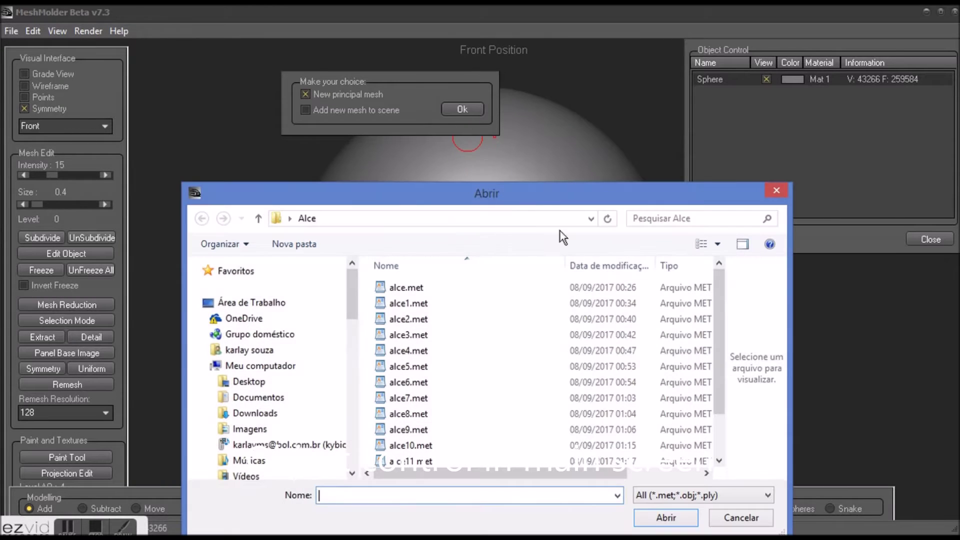
pyautogui.scroll(-1, 721, 351)
pyautogui.click(504, 459)
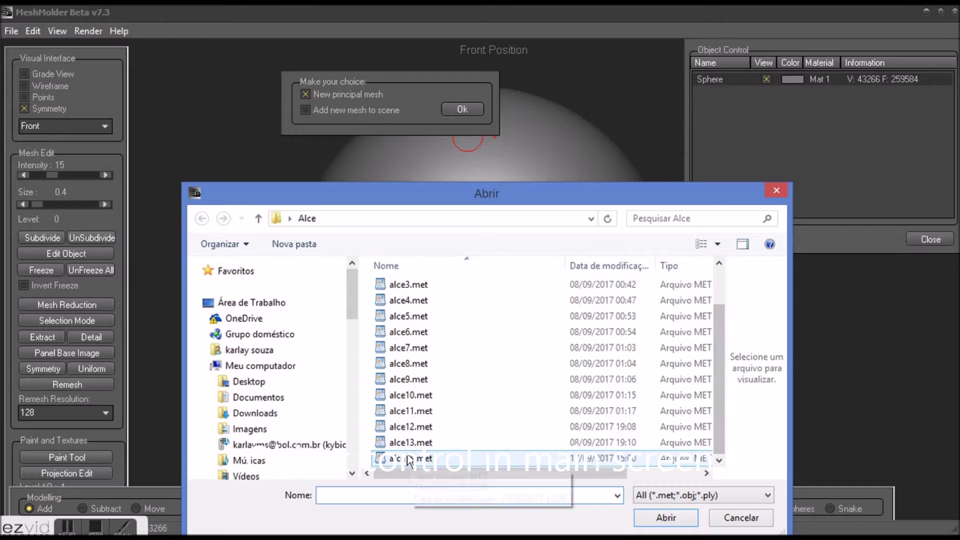
pyautogui.click(666, 518)
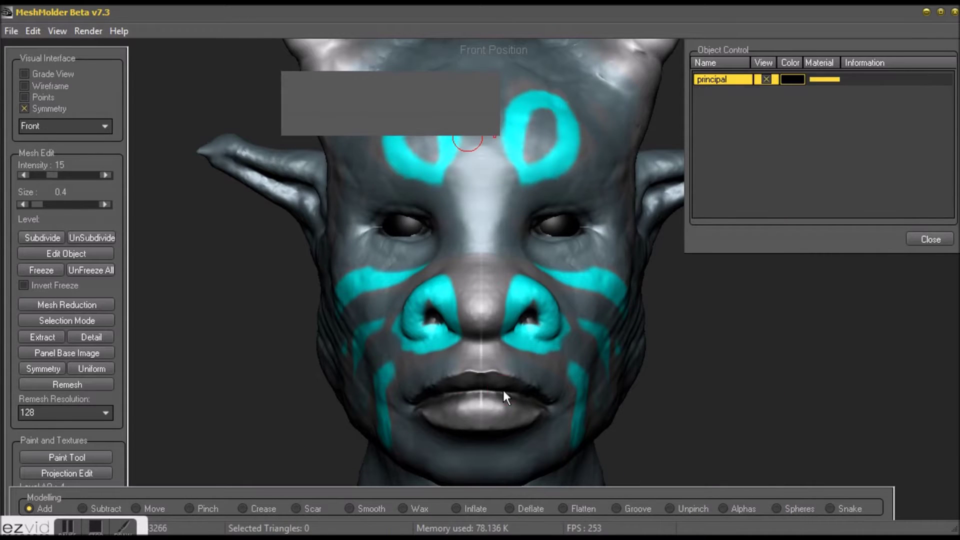
pyautogui.scroll(-2, 549, 306)
pyautogui.scroll(-3, 549, 306)
pyautogui.moveTo(549, 306)
pyautogui.mouseDown(button='right')
pyautogui.moveTo(537, 335)
pyautogui.moveTo(501, 334)
pyautogui.moveTo(552, 328)
pyautogui.moveTo(477, 279)
pyautogui.mouseUp(button='right')
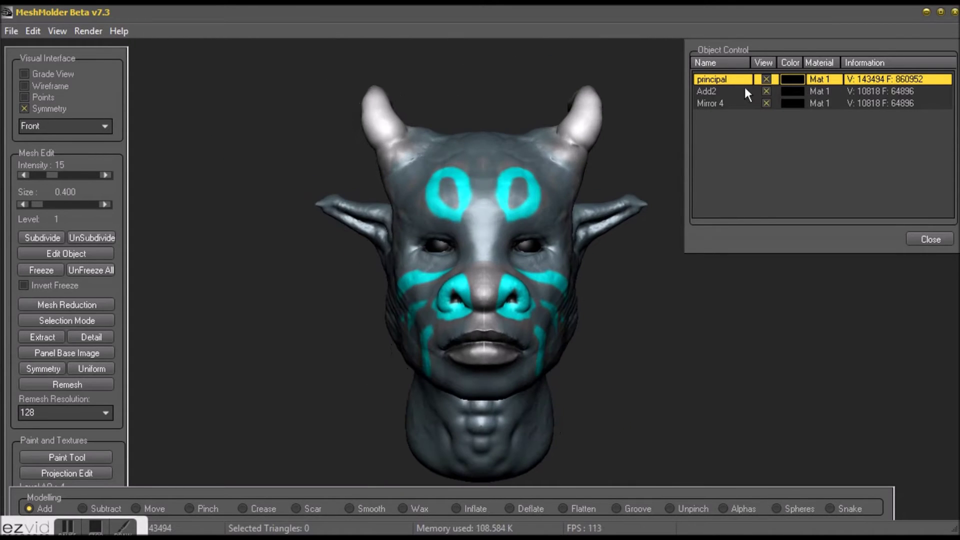
pyautogui.click(767, 79)
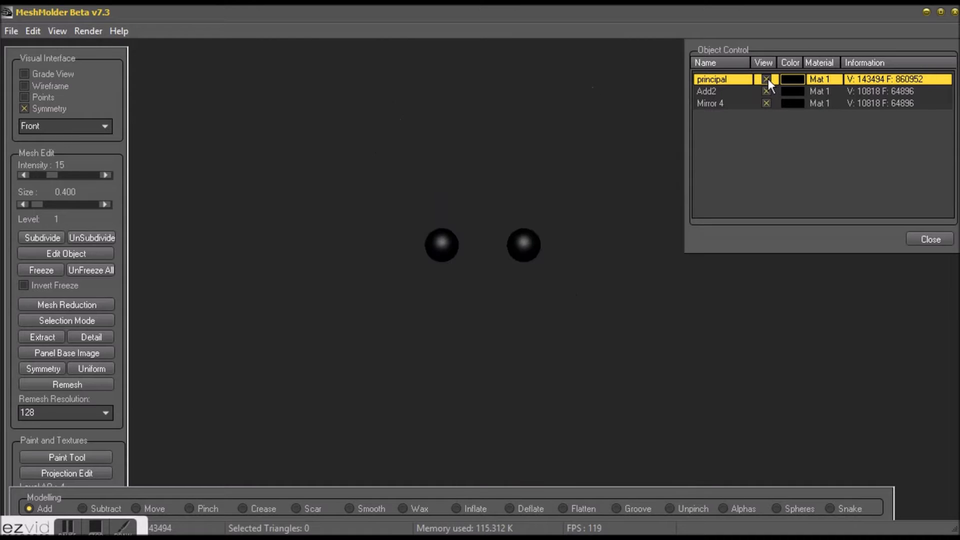
pyautogui.click(767, 79)
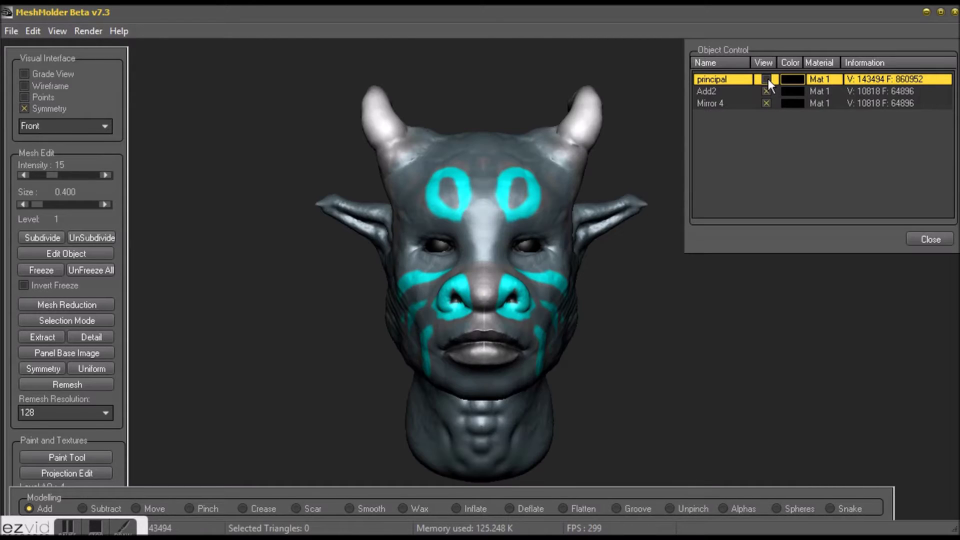
pyautogui.click(765, 91)
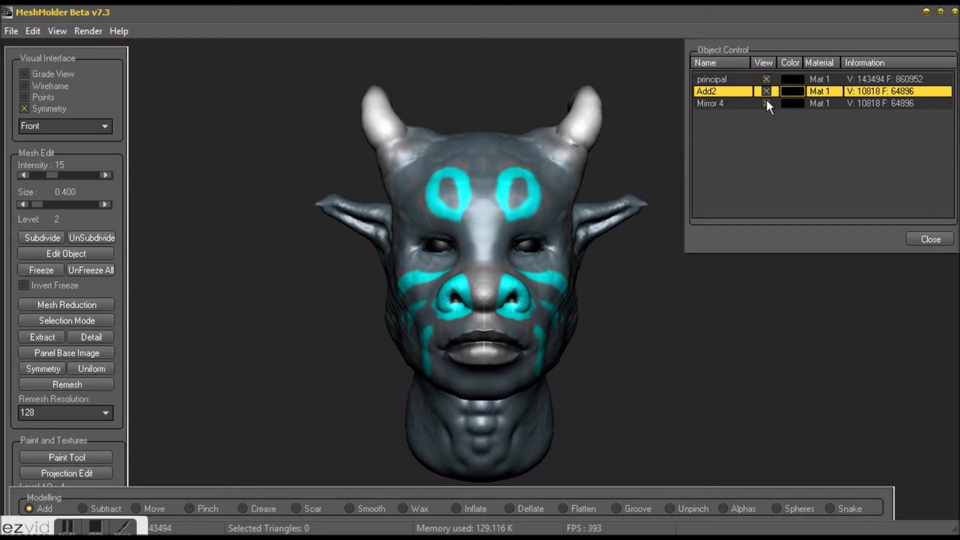
pyautogui.click(766, 104)
pyautogui.click(712, 91)
pyautogui.click(712, 81)
pyautogui.click(714, 105)
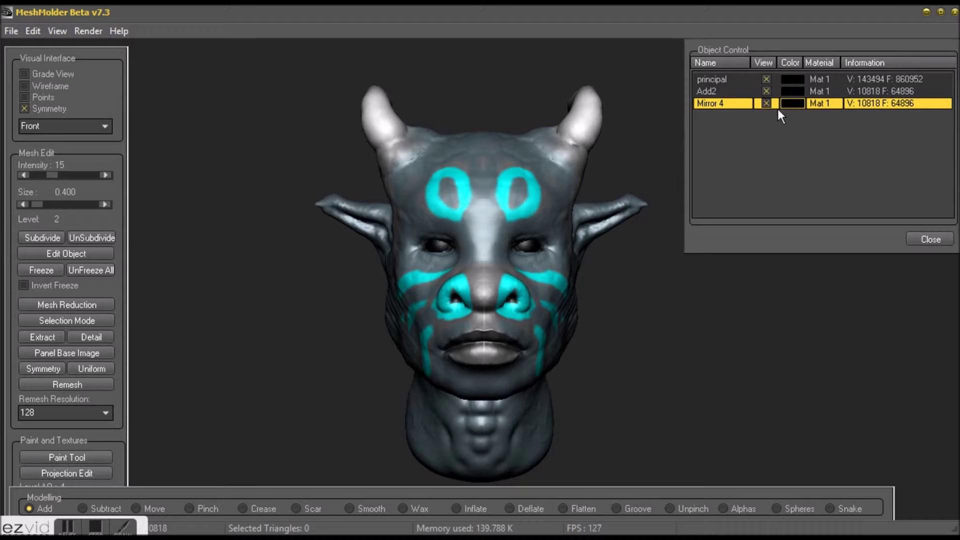
pyautogui.click(797, 103)
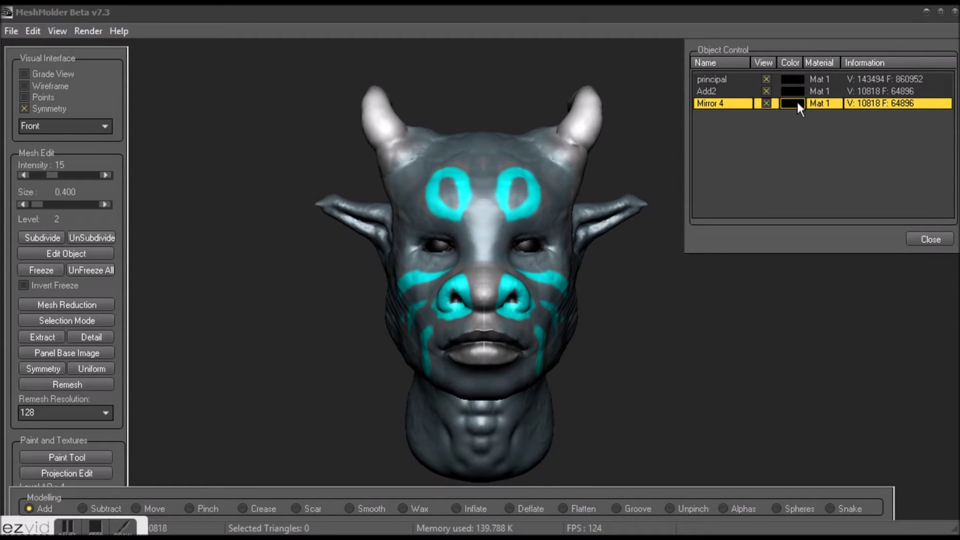
# Colour the Mirror 4 eye purple, accepting the paint-clearing warning.
pyautogui.click(523, 189)
pyautogui.click(440, 343)
pyautogui.click(478, 305)
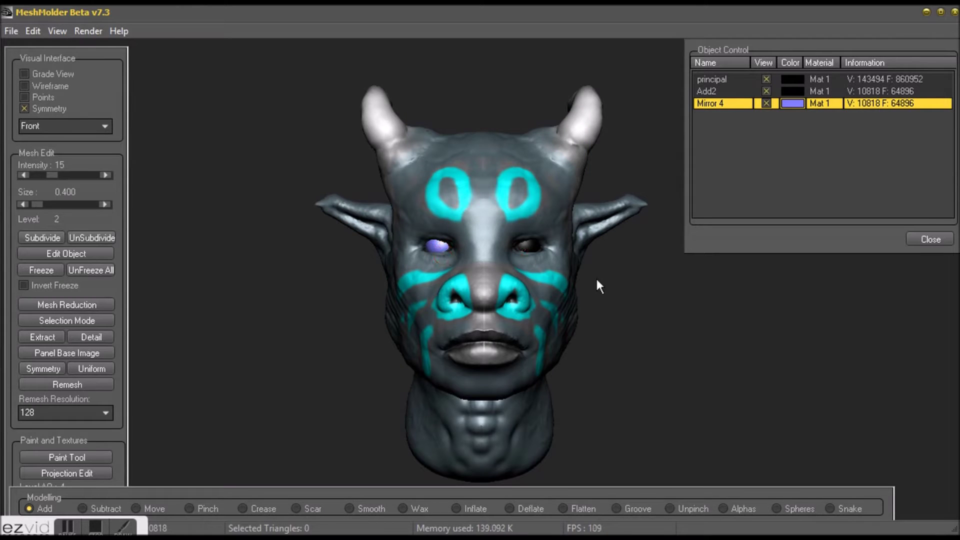
# Colour the Add2 eye purple as well, accepting the warning.
pyautogui.click(793, 91)
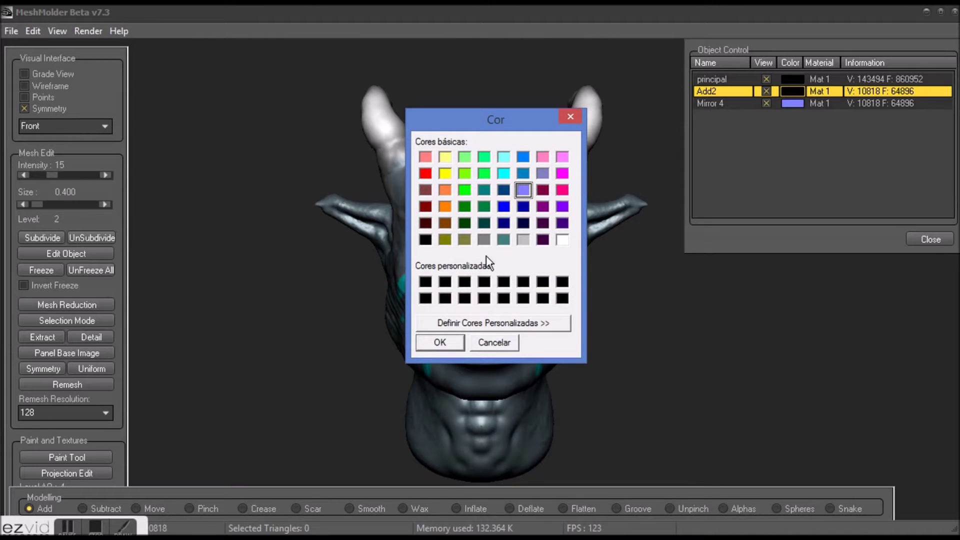
pyautogui.click(437, 350)
pyautogui.click(486, 302)
# Inspect both eyes, toggling Add2's visibility, then select Mirror 4.
pyautogui.moveTo(618, 253)
pyautogui.mouseDown()
pyautogui.moveTo(598, 281)
pyautogui.moveTo(652, 276)
pyautogui.moveTo(657, 238)
pyautogui.mouseUp()
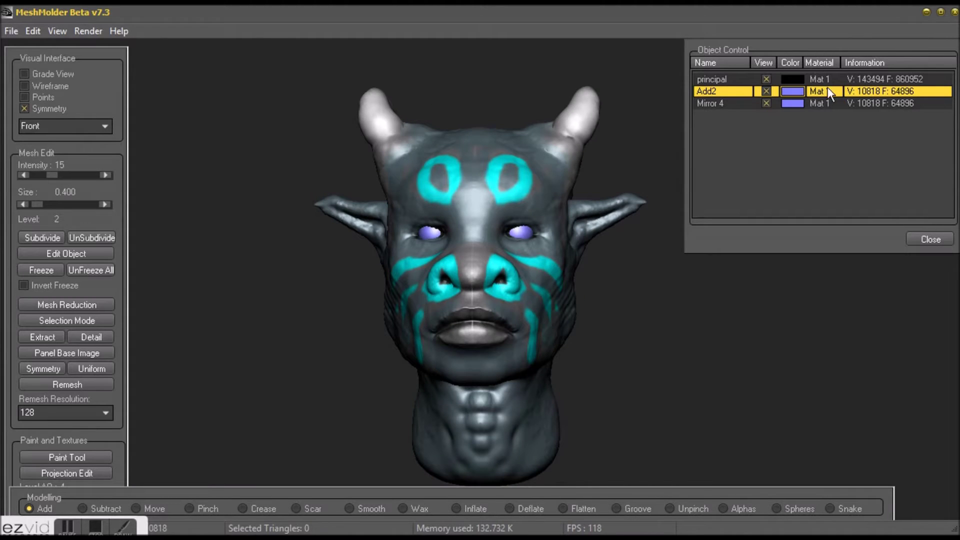
pyautogui.click(766, 91)
pyautogui.moveTo(629, 294); pyautogui.dragTo(631, 298)
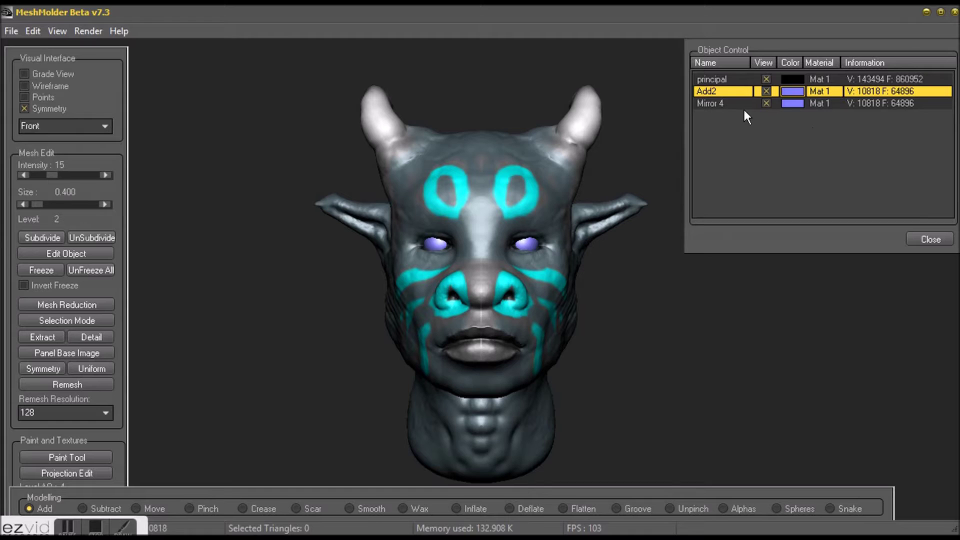
pyautogui.click(722, 103)
# Duplicate the Mirror 4 sphere as Detach 0 and move it onto the forehead in side view.
pyautogui.rightClick(722, 104)
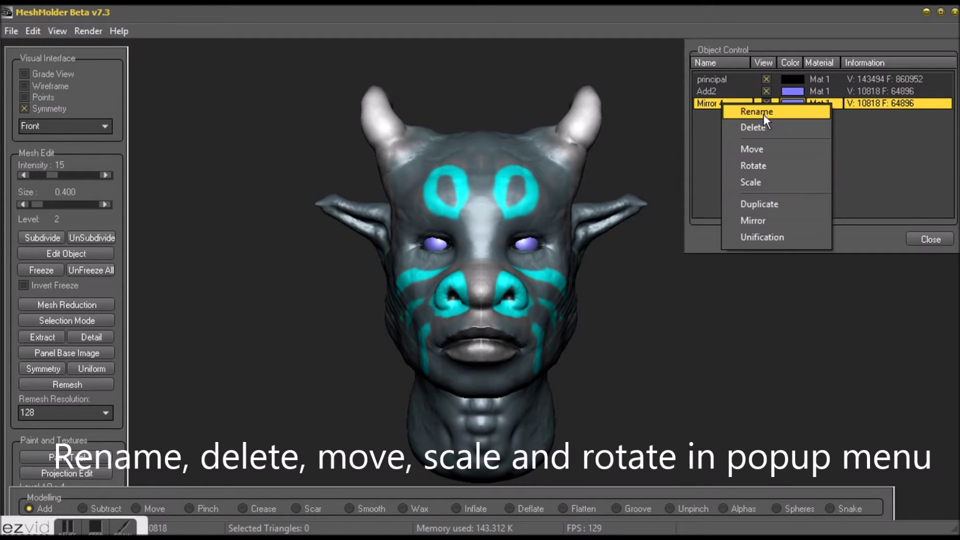
pyautogui.click(765, 205)
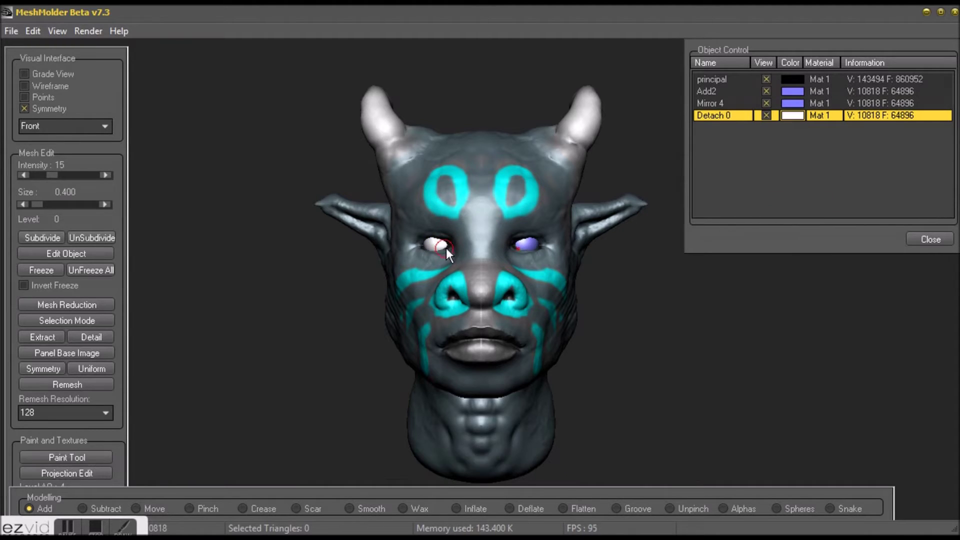
pyautogui.rightClick(715, 115)
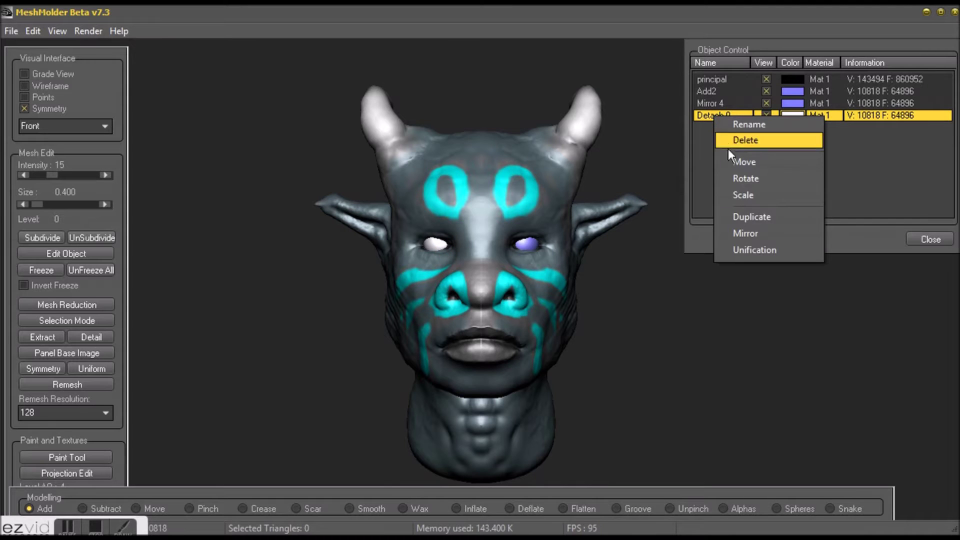
pyautogui.click(745, 160)
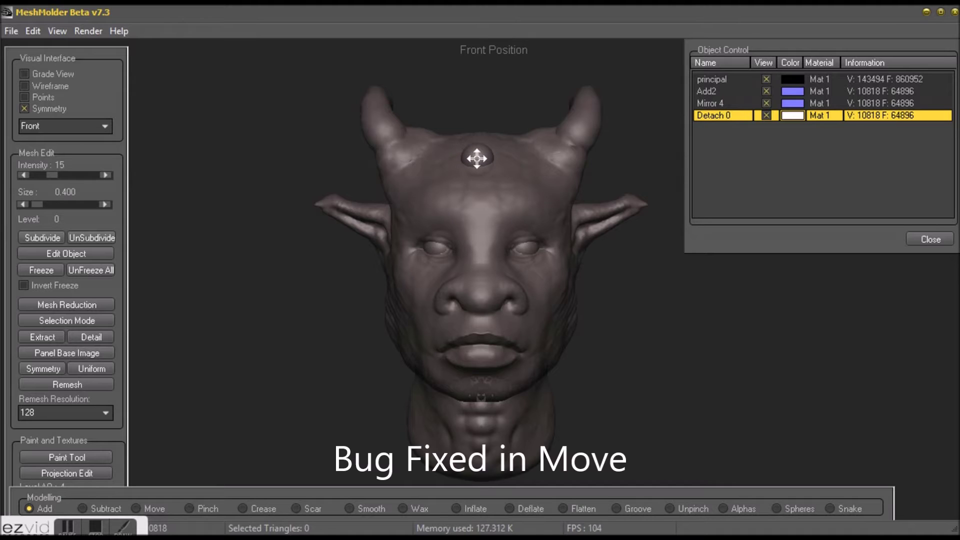
pyautogui.press('Left')
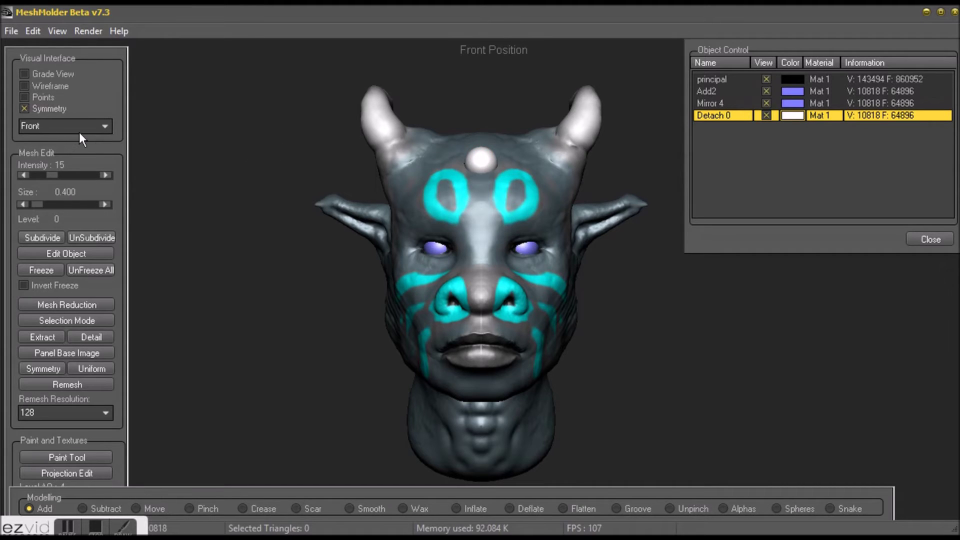
# Select the Move brush and enable Automatic Uniform with Uniform Resolution 9.
pyautogui.click(159, 504)
pyautogui.click(99, 368)
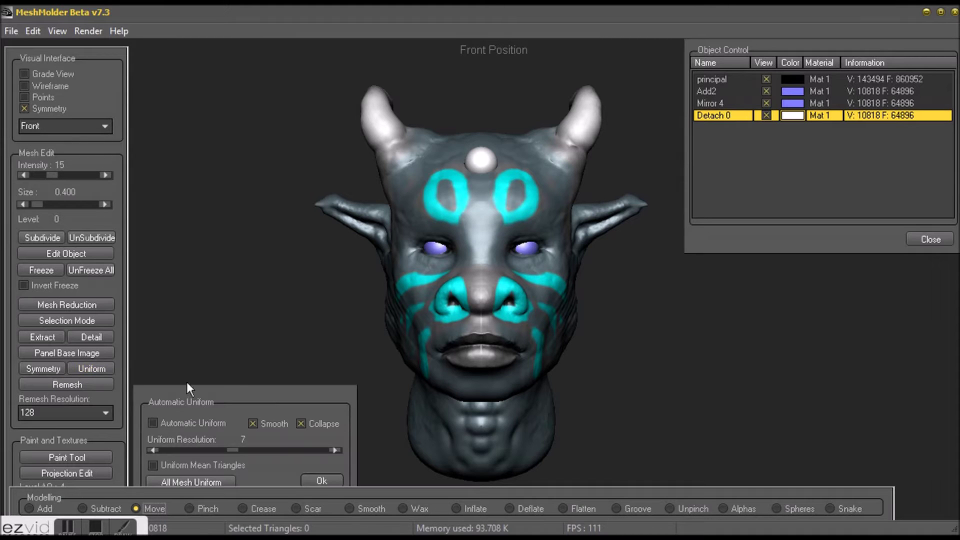
pyautogui.moveTo(230, 387); pyautogui.dragTo(237, 314)
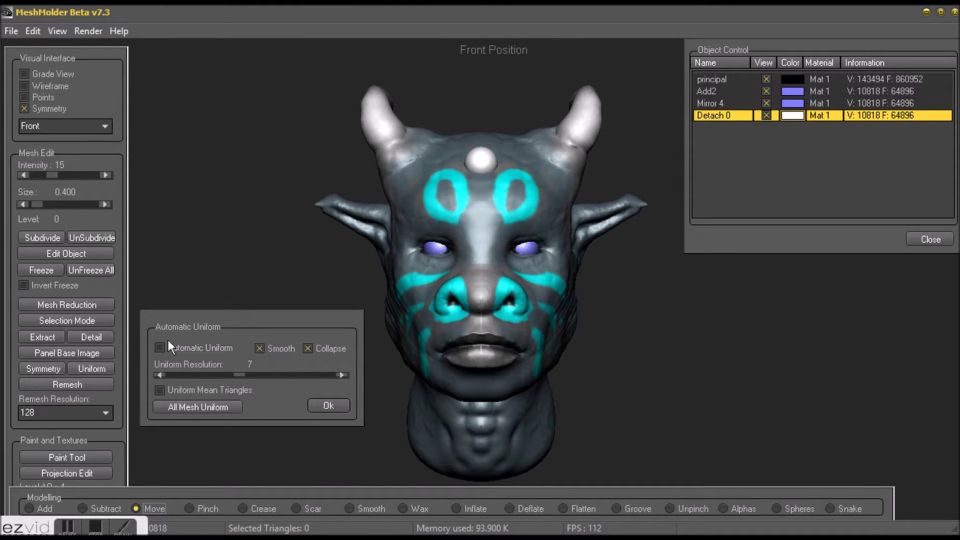
pyautogui.click(162, 349)
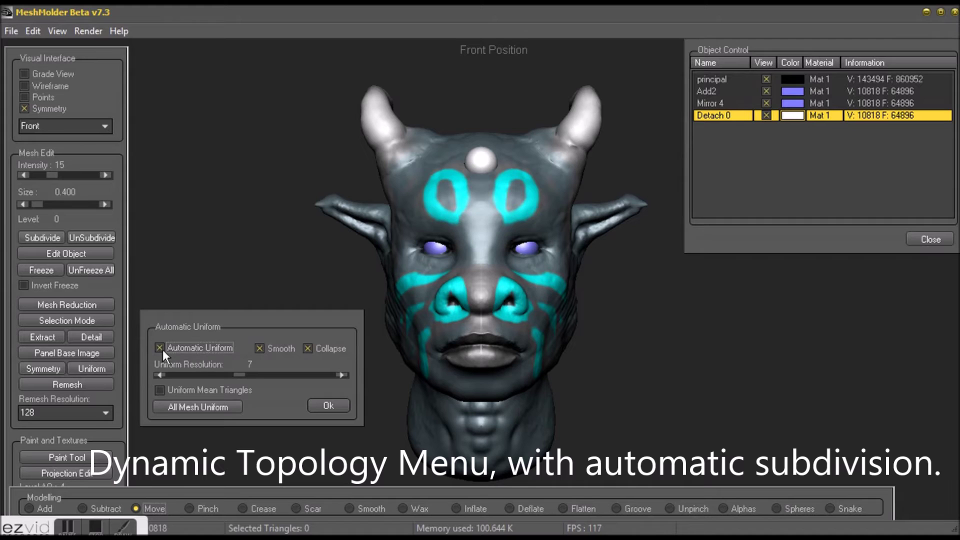
pyautogui.moveTo(241, 377); pyautogui.dragTo(256, 376)
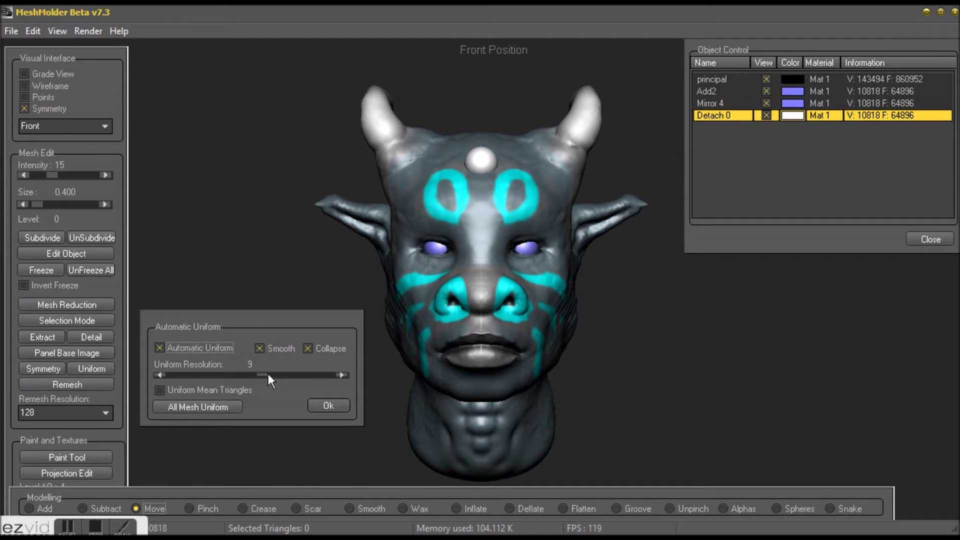
pyautogui.click(320, 405)
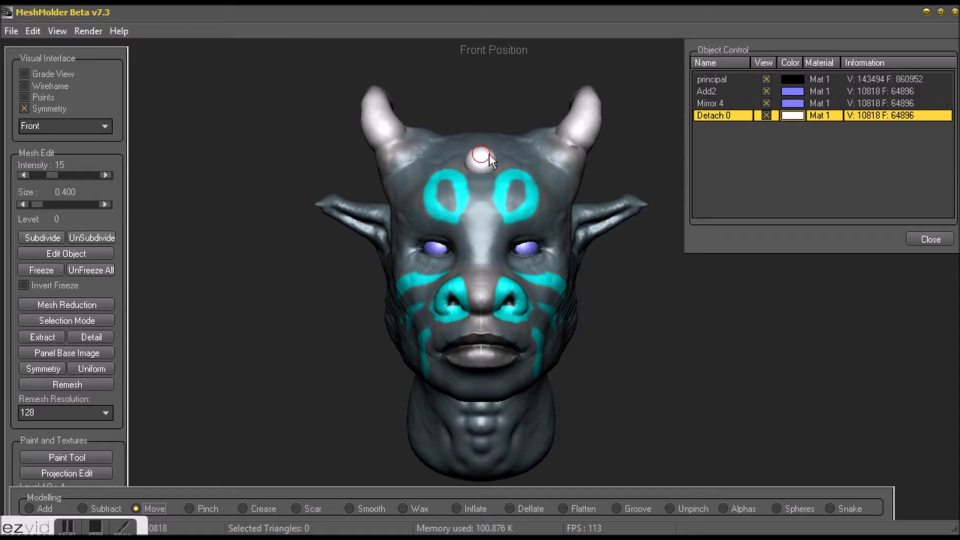
# Set brush size to 0.920 and pull the forehead bump up into a curved horn.
pyautogui.press('space')
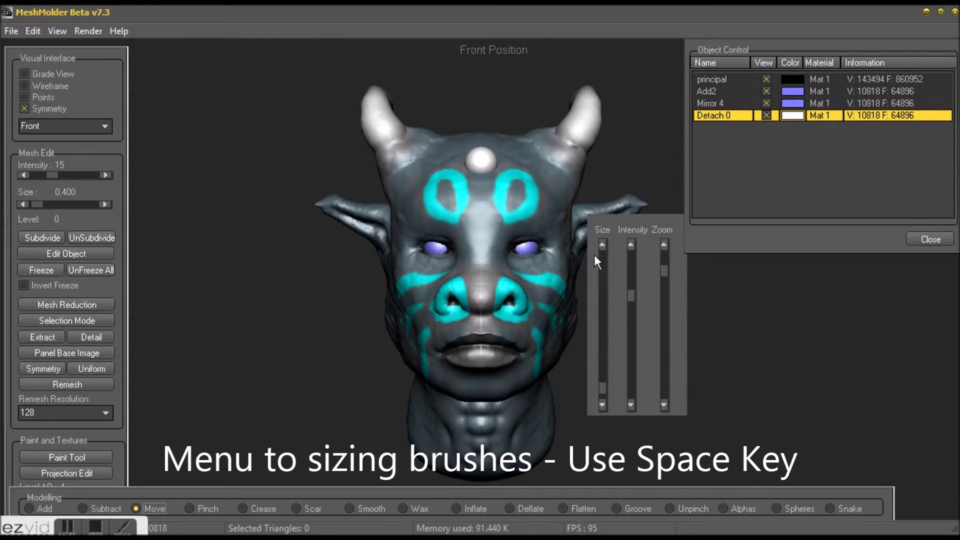
pyautogui.click(602, 383)
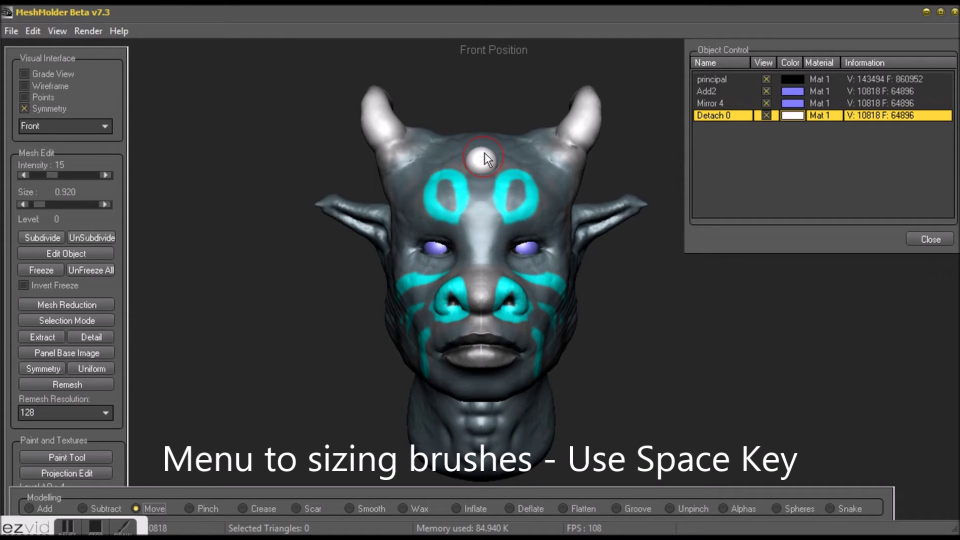
pyautogui.moveTo(484, 156); pyautogui.dragTo(483, 148)
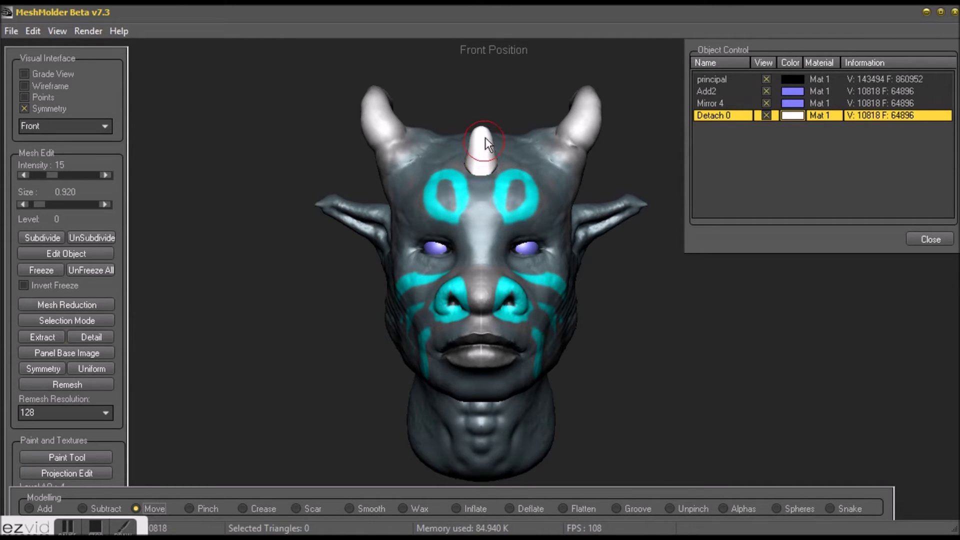
pyautogui.moveTo(495, 221); pyautogui.dragTo(380, 130, button='right')
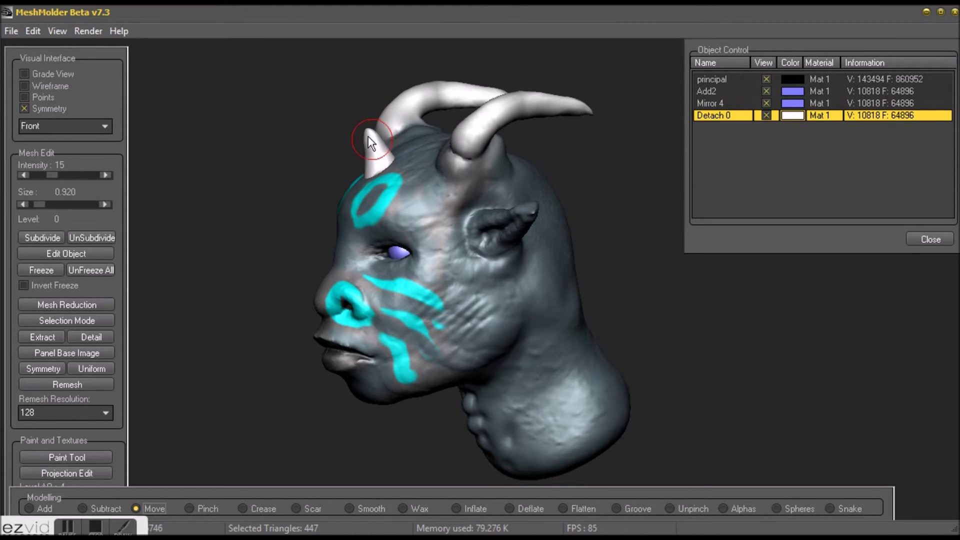
pyautogui.moveTo(368, 136); pyautogui.dragTo(337, 129)
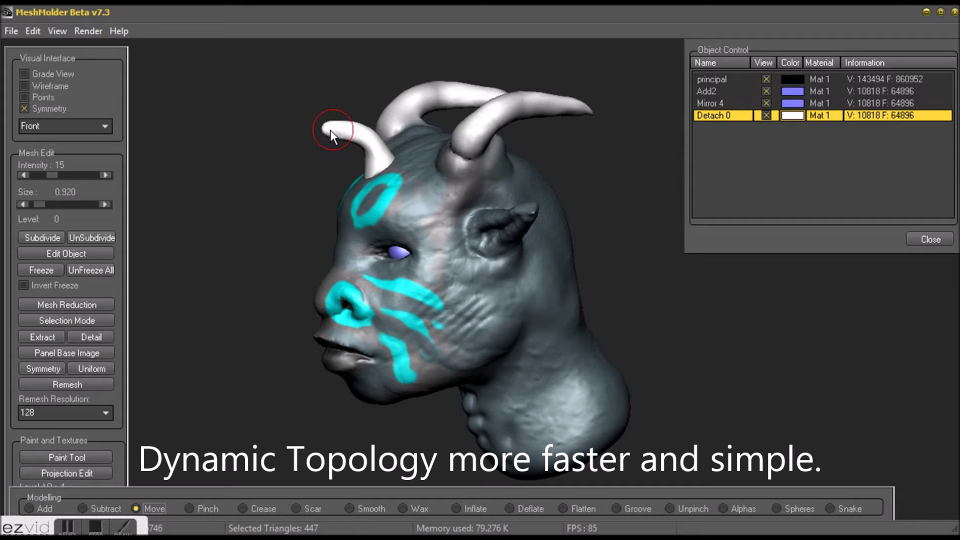
pyautogui.moveTo(331, 256)
pyautogui.mouseDown(button='right')
pyautogui.moveTo(403, 260)
pyautogui.moveTo(379, 247)
pyautogui.moveTo(416, 213)
pyautogui.mouseUp(button='right')
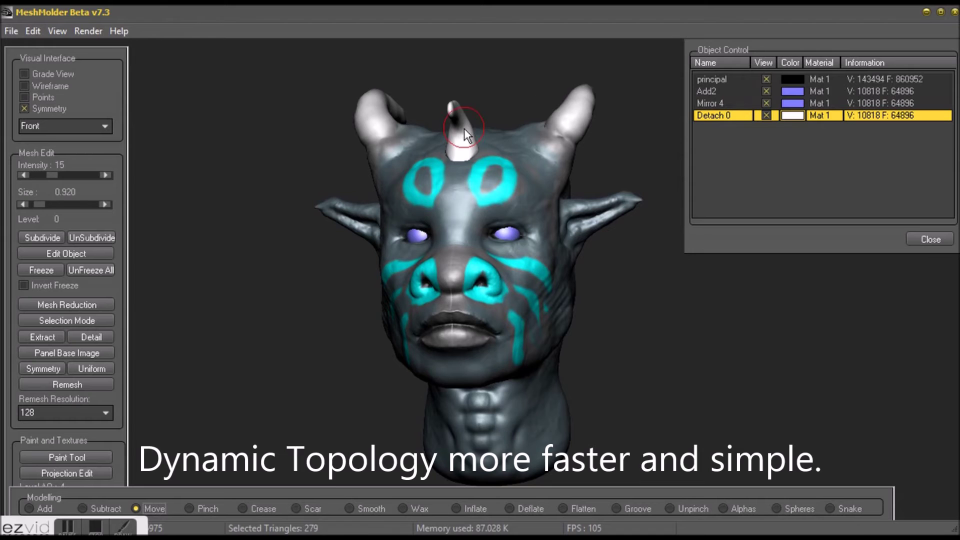
pyautogui.moveTo(467, 120)
pyautogui.mouseDown(button='right')
pyautogui.moveTo(446, 141)
pyautogui.moveTo(341, 133)
pyautogui.mouseUp(button='right')
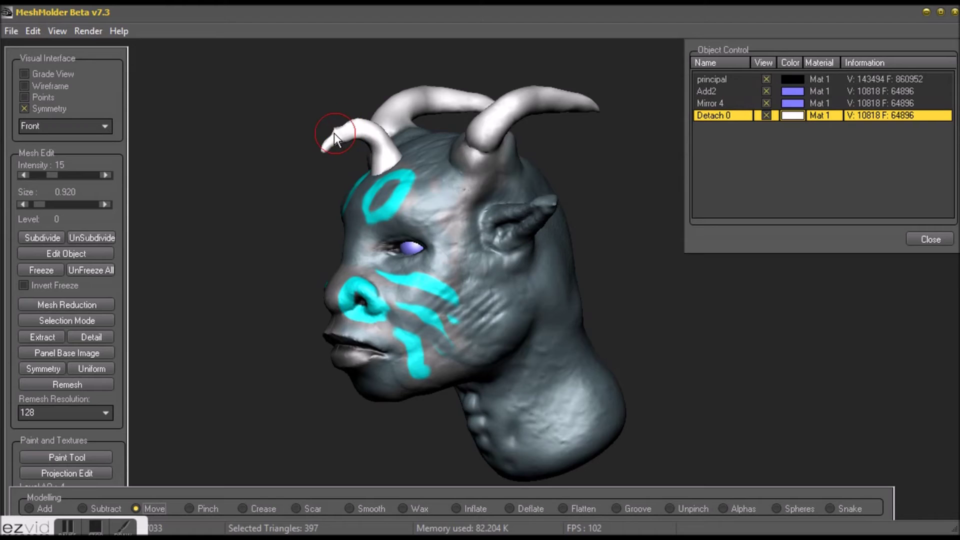
# In wireframe, stretch the forehead strand into a longer curve, then return to solid shading.
pyautogui.click(42, 86)
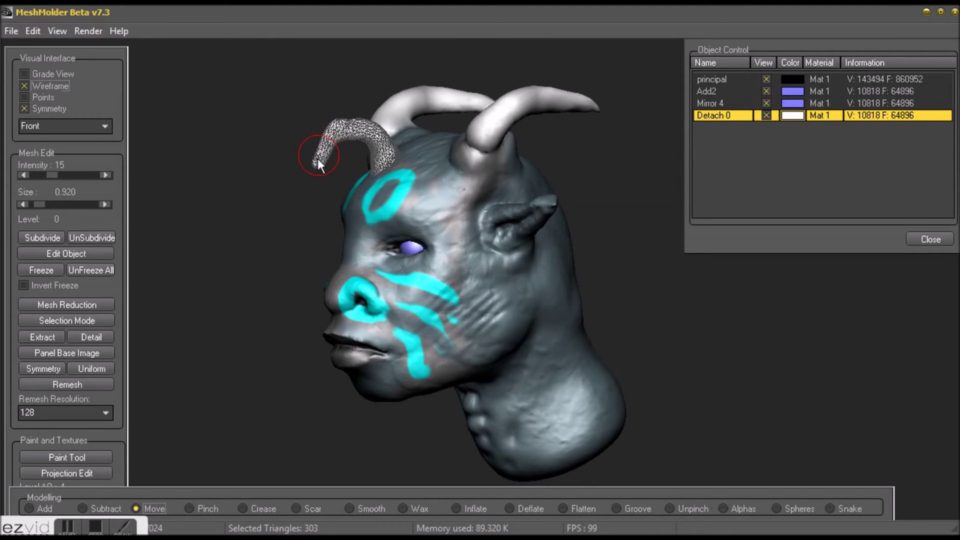
pyautogui.moveTo(295, 220)
pyautogui.mouseDown()
pyautogui.moveTo(317, 229)
pyautogui.moveTo(294, 231)
pyautogui.mouseUp()
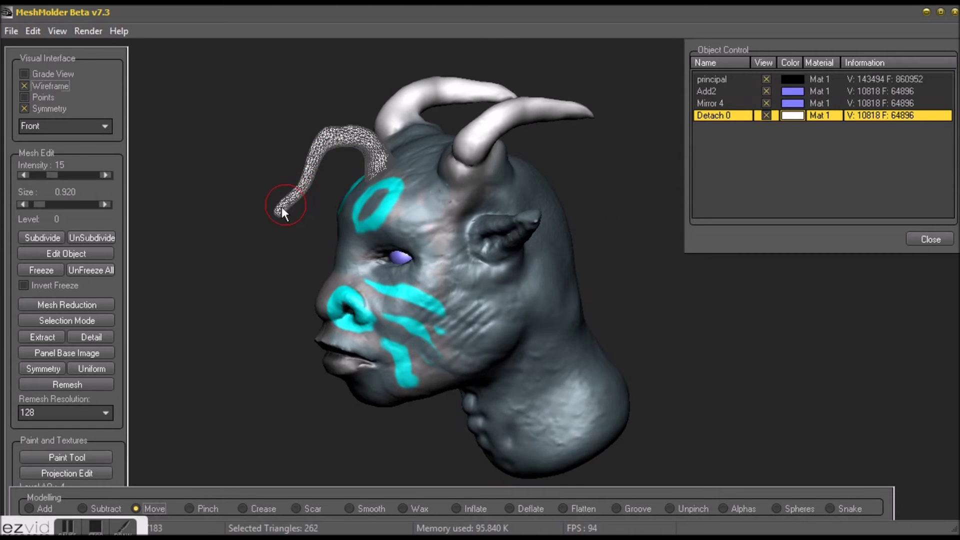
pyautogui.moveTo(277, 215); pyautogui.dragTo(339, 248)
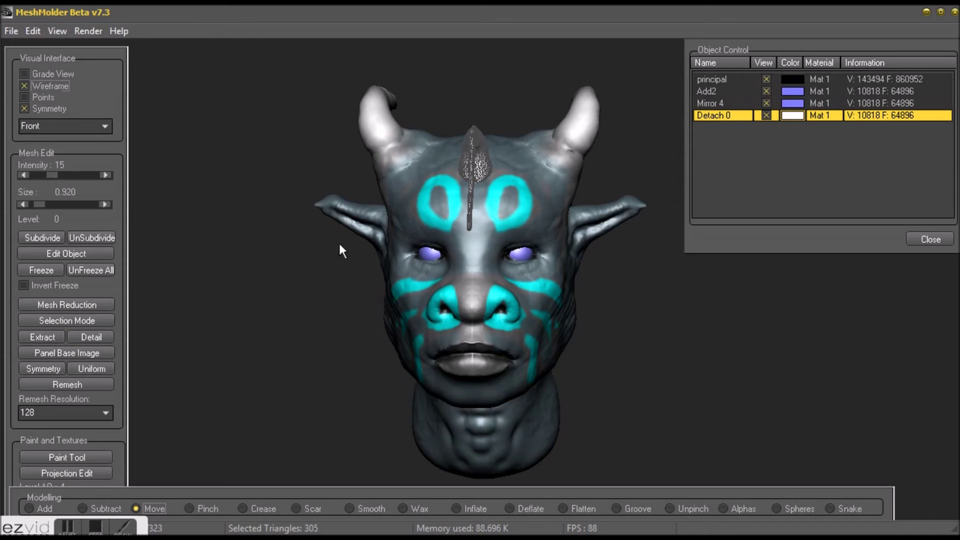
pyautogui.click(66, 86)
pyautogui.moveTo(317, 277)
pyautogui.mouseDown()
pyautogui.moveTo(348, 292)
pyautogui.moveTo(304, 279)
pyautogui.mouseUp()
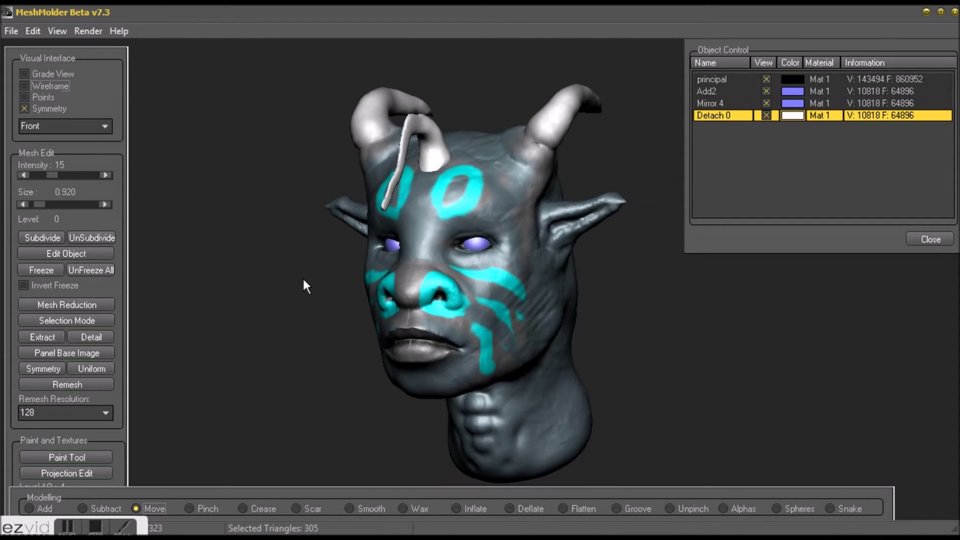
# Undo the strand stretches with Ctrl+Z and orbit to inspect the short horn.
pyautogui.hotkey('ctrl', 'z')
pyautogui.hotkey('ctrl', 'z')
pyautogui.hotkey('ctrl', 'z')
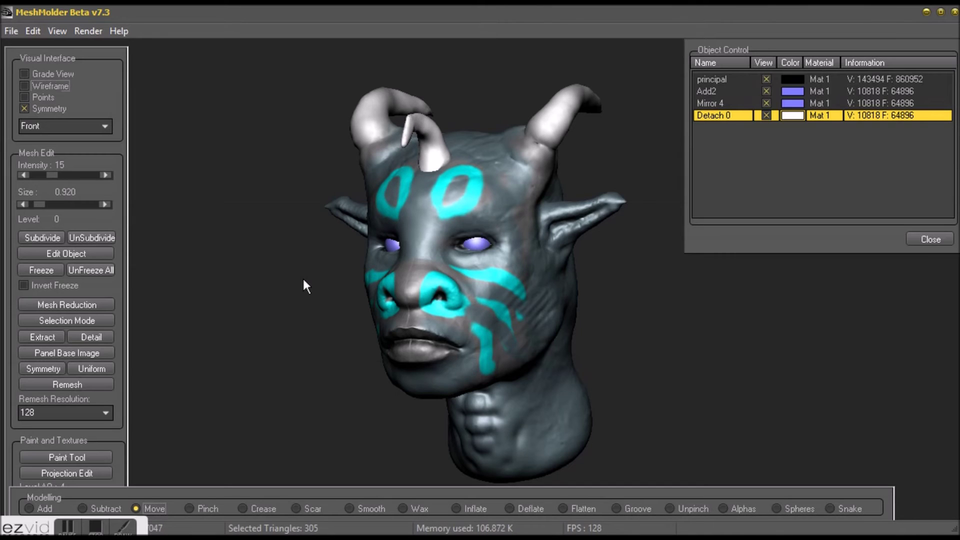
pyautogui.moveTo(284, 283); pyautogui.dragTo(308, 288)
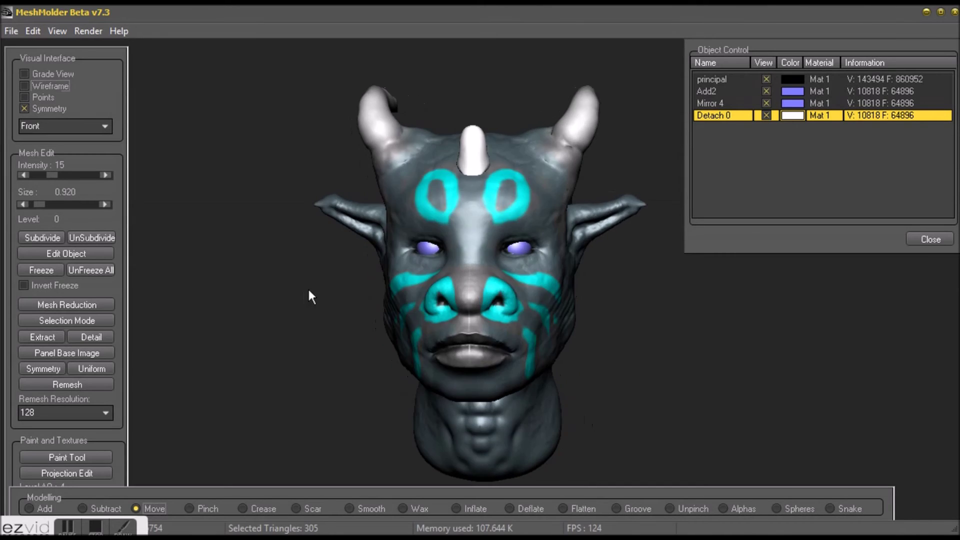
pyautogui.moveTo(611, 287)
pyautogui.mouseDown()
pyautogui.moveTo(580, 295)
pyautogui.moveTo(615, 288)
pyautogui.moveTo(655, 305)
pyautogui.moveTo(566, 304)
pyautogui.mouseUp()
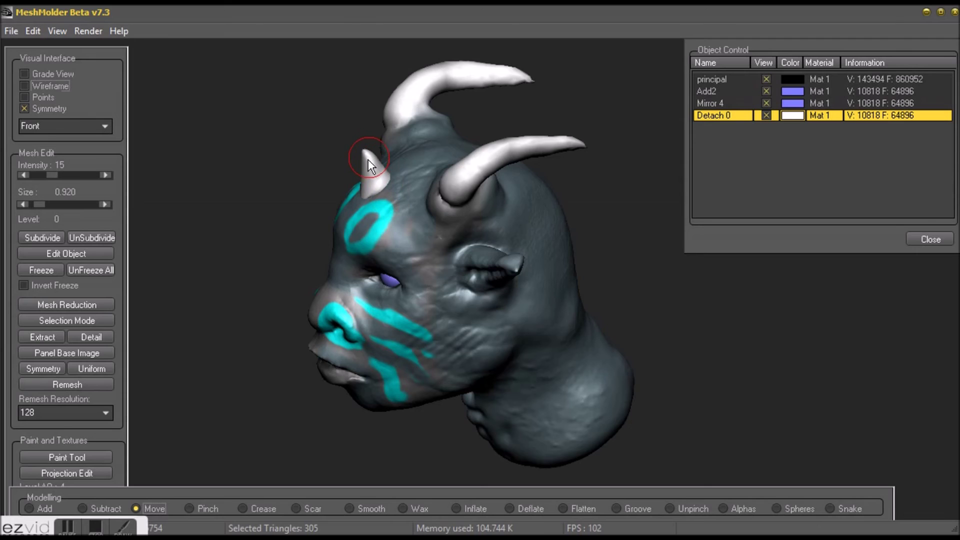
pyautogui.moveTo(455, 187); pyautogui.dragTo(673, 337)
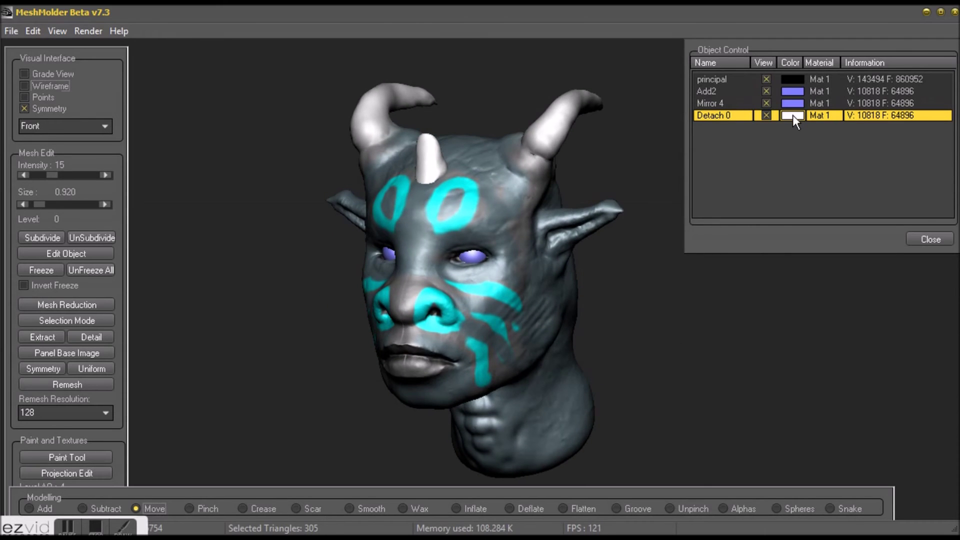
# Colour the Detach 0 horn light grey, accepting the paint-clearing warning.
pyautogui.click(793, 115)
pyautogui.click(524, 240)
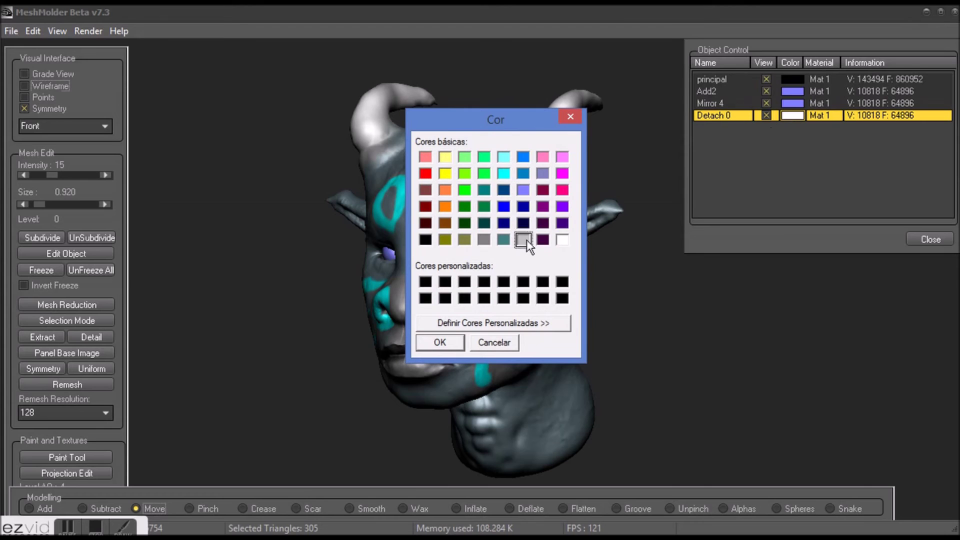
pyautogui.click(442, 342)
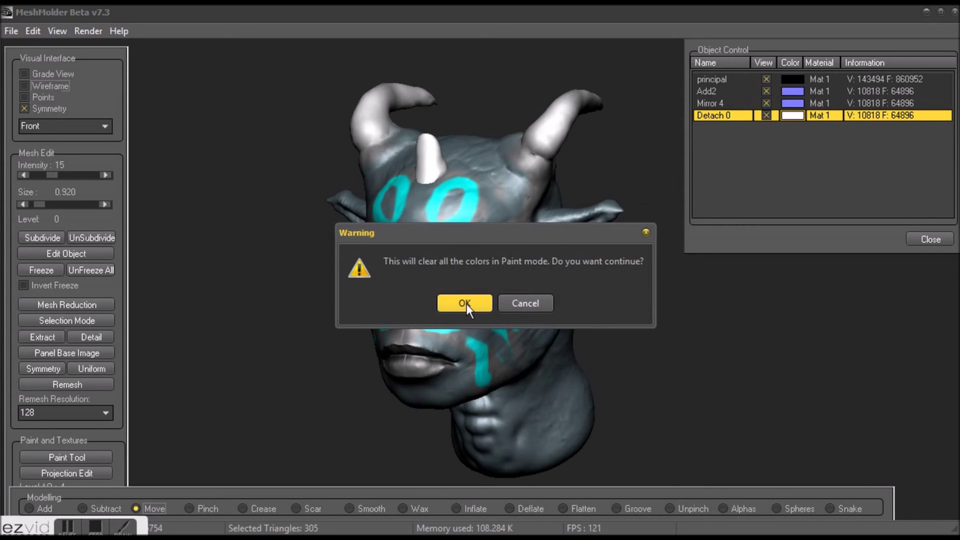
pyautogui.click(466, 303)
pyautogui.moveTo(612, 388); pyautogui.dragTo(624, 383)
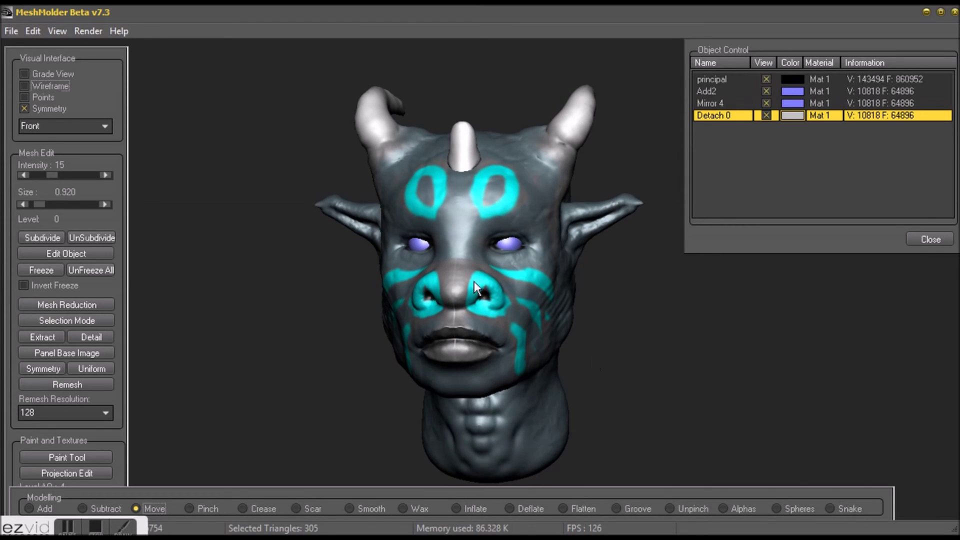
pyautogui.moveTo(546, 306); pyautogui.dragTo(555, 302)
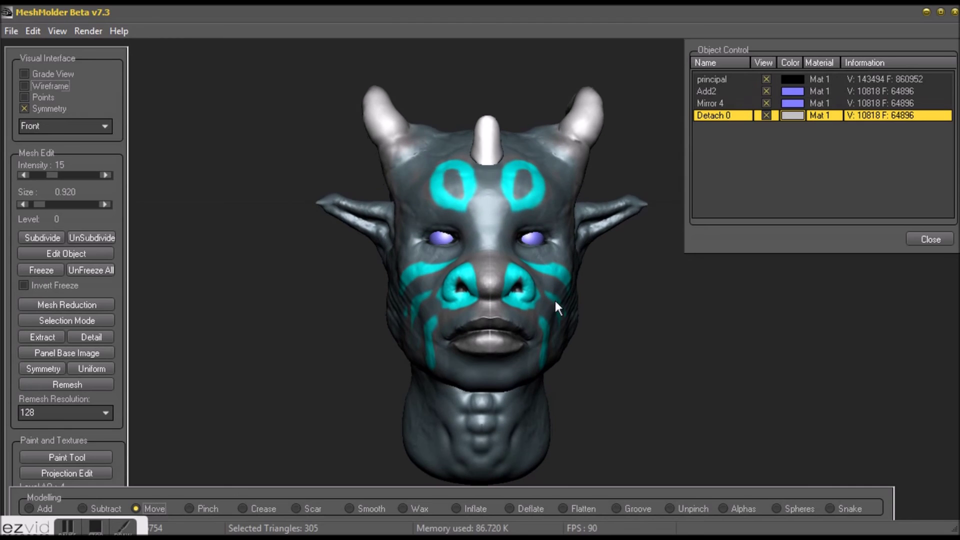
# Colour both eyes, Add2 and Mirror 4, black.
pyautogui.click(798, 90)
pyautogui.click(425, 239)
pyautogui.click(450, 346)
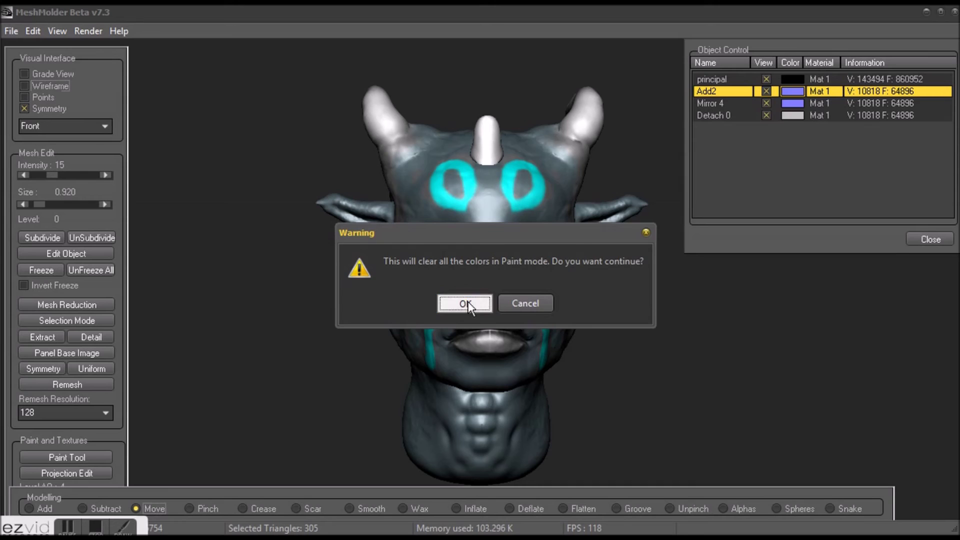
pyautogui.click(464, 303)
pyautogui.click(792, 102)
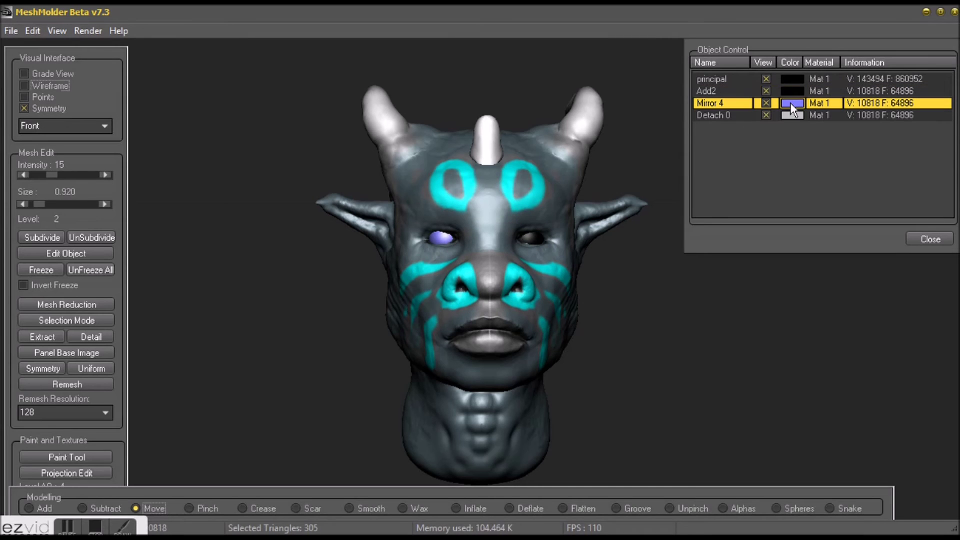
pyautogui.click(425, 240)
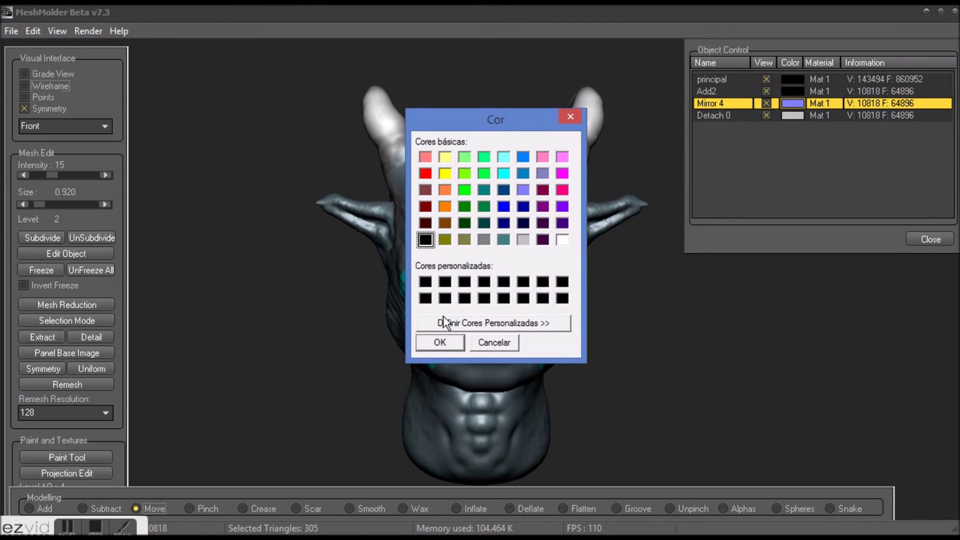
pyautogui.click(441, 343)
pyautogui.click(461, 304)
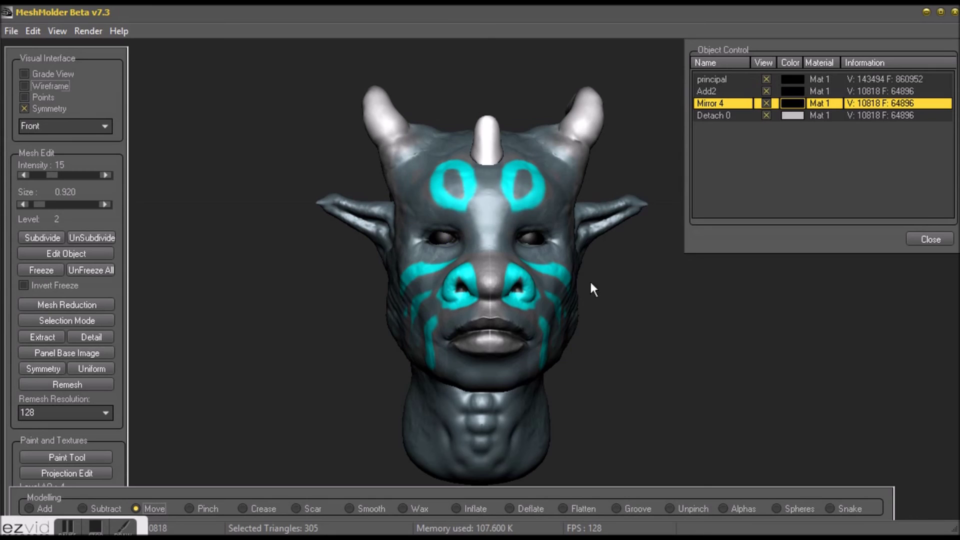
pyautogui.moveTo(608, 282); pyautogui.dragTo(599, 279)
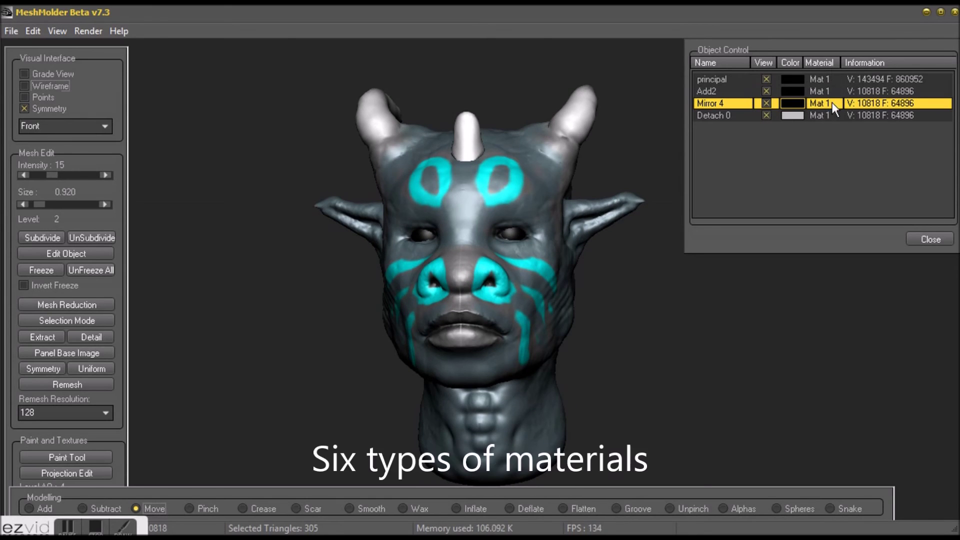
pyautogui.click(826, 91)
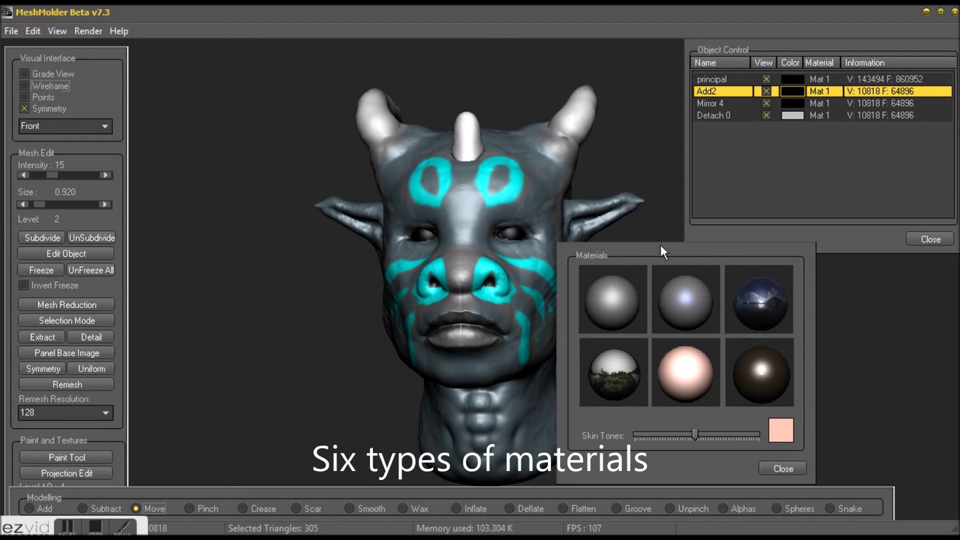
# Apply the reflective environment material Mat 3 to the Add2 eye.
pyautogui.moveTo(660, 253); pyautogui.dragTo(728, 168)
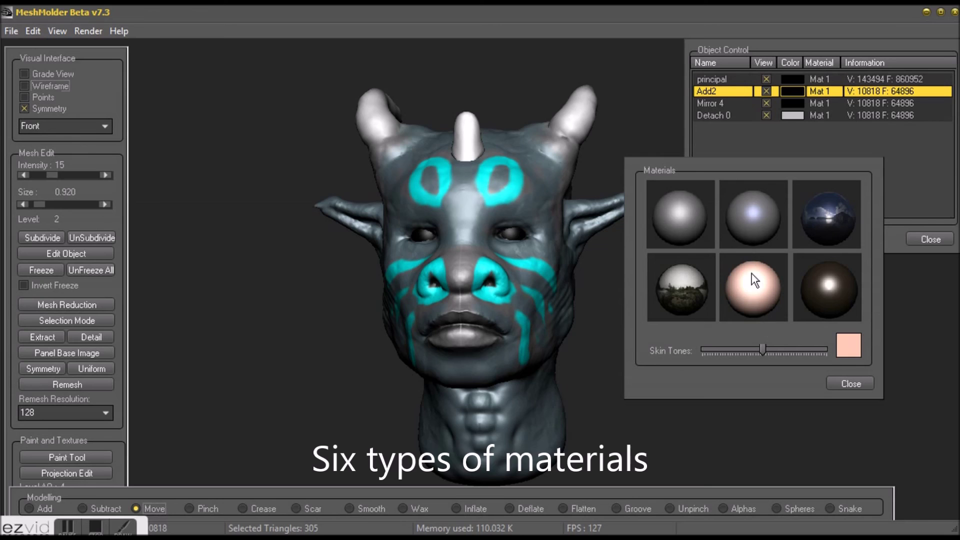
pyautogui.moveTo(605, 356)
pyautogui.mouseDown()
pyautogui.moveTo(570, 360)
pyautogui.moveTo(531, 333)
pyautogui.mouseUp()
pyautogui.scroll(3, 531, 333)
pyautogui.scroll(3, 531, 333)
pyautogui.scroll(2, 532, 334)
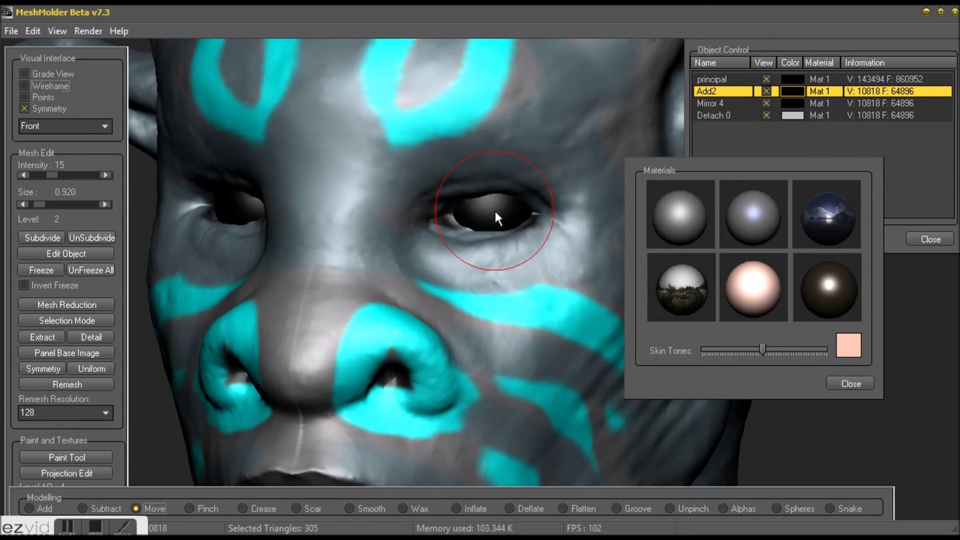
pyautogui.click(829, 220)
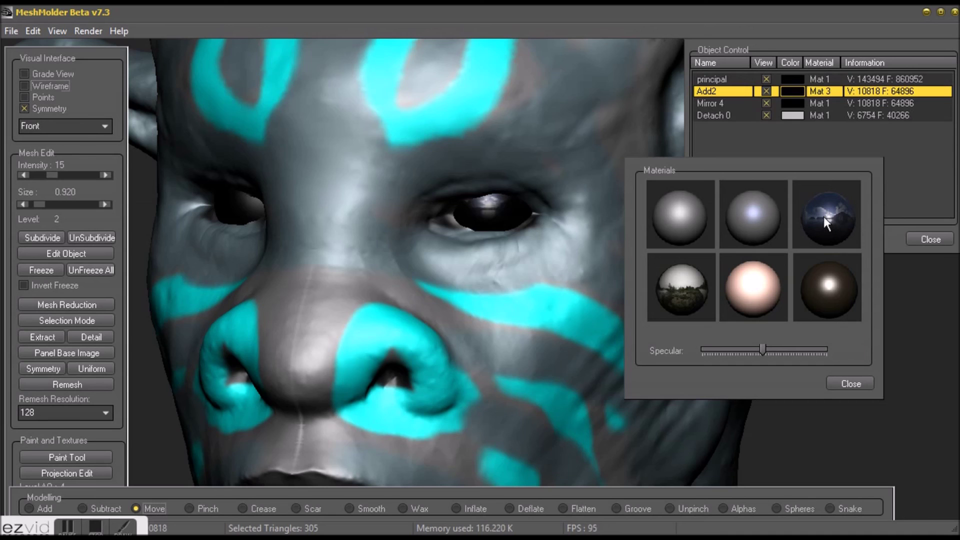
# Give the Mirror 4 eye the same Mat 3 material and compare both eyes.
pyautogui.scroll(-3, 476, 298)
pyautogui.moveTo(477, 298); pyautogui.dragTo(469, 302)
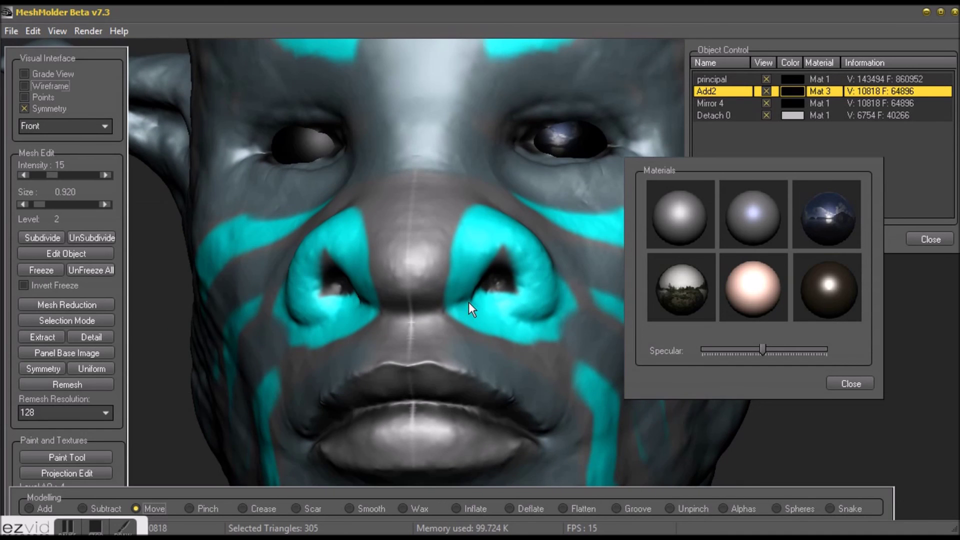
pyautogui.click(819, 103)
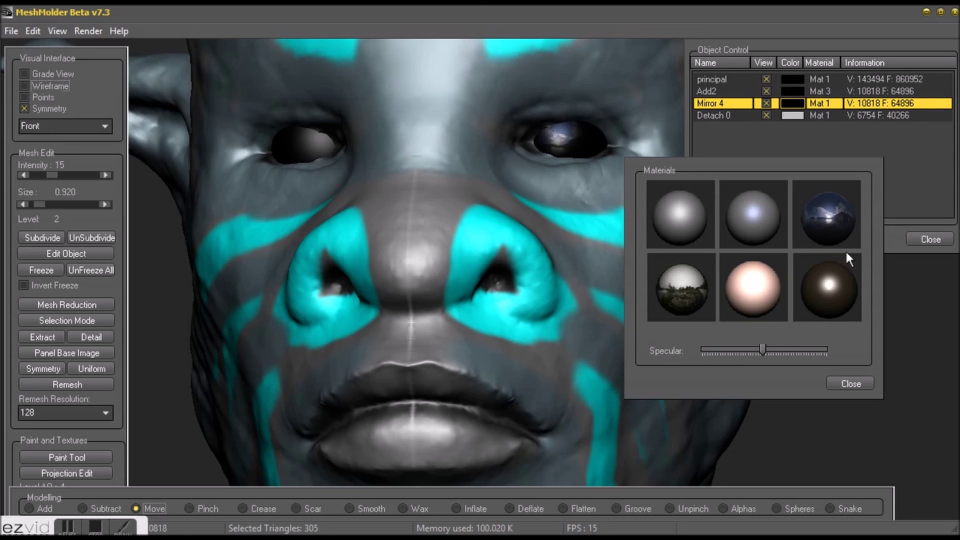
pyautogui.click(830, 223)
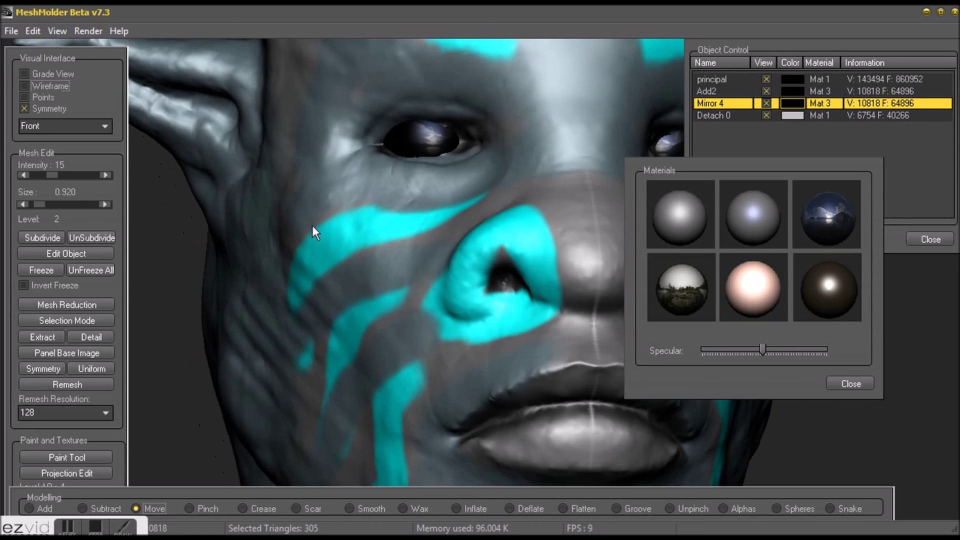
pyautogui.moveTo(312, 225); pyautogui.dragTo(294, 223, button='middle')
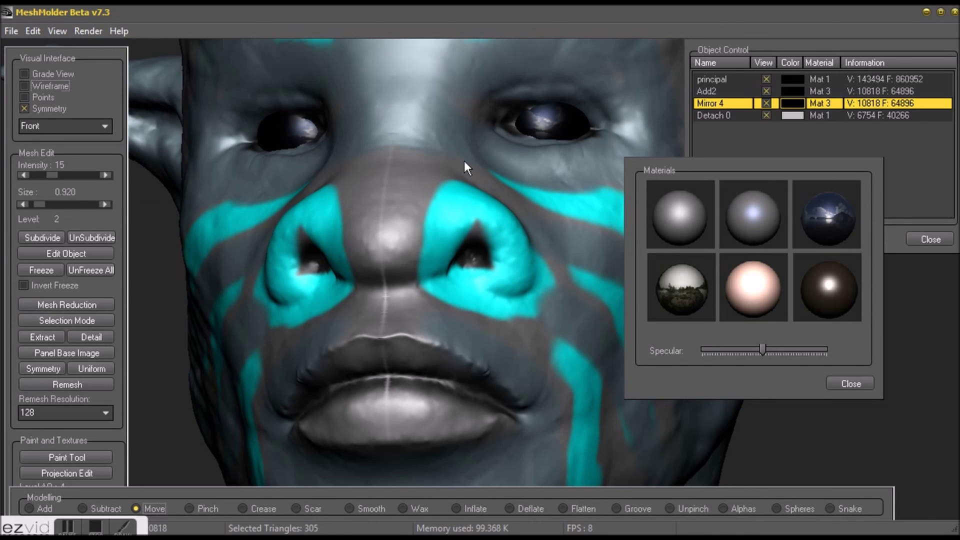